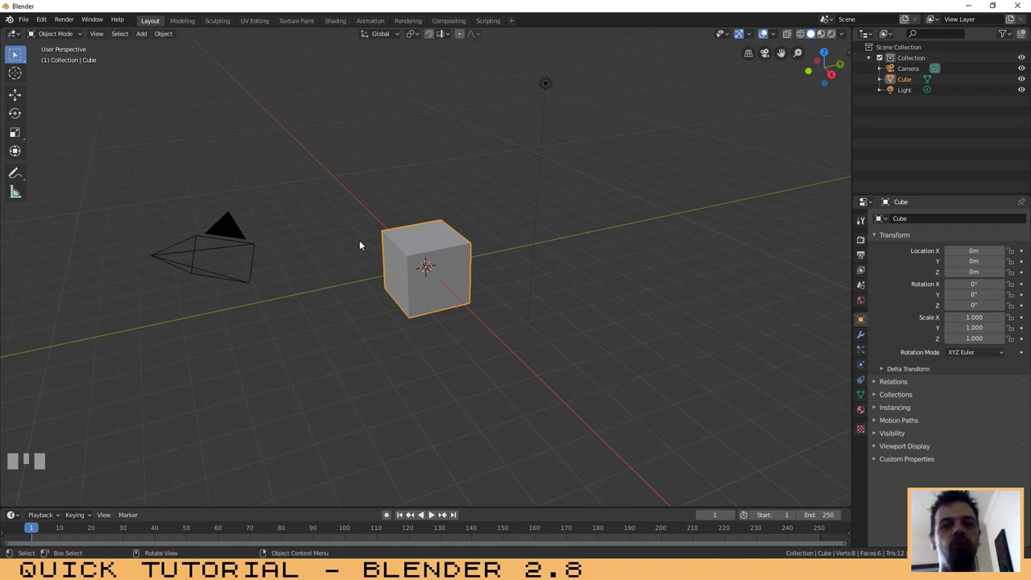
- Delete the default cube from the scene
click(509, 292)
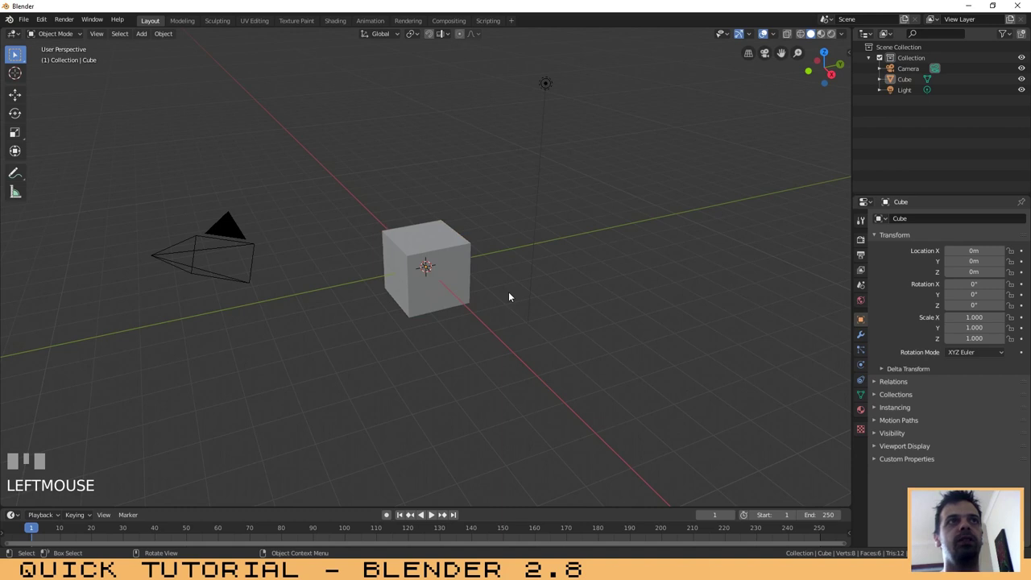
click(418, 248)
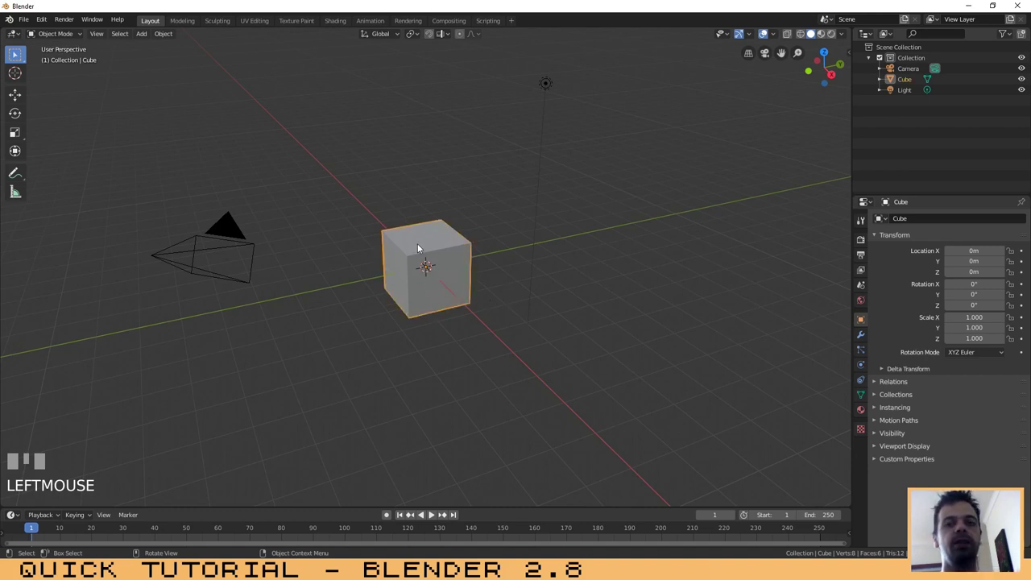
key(Delete)
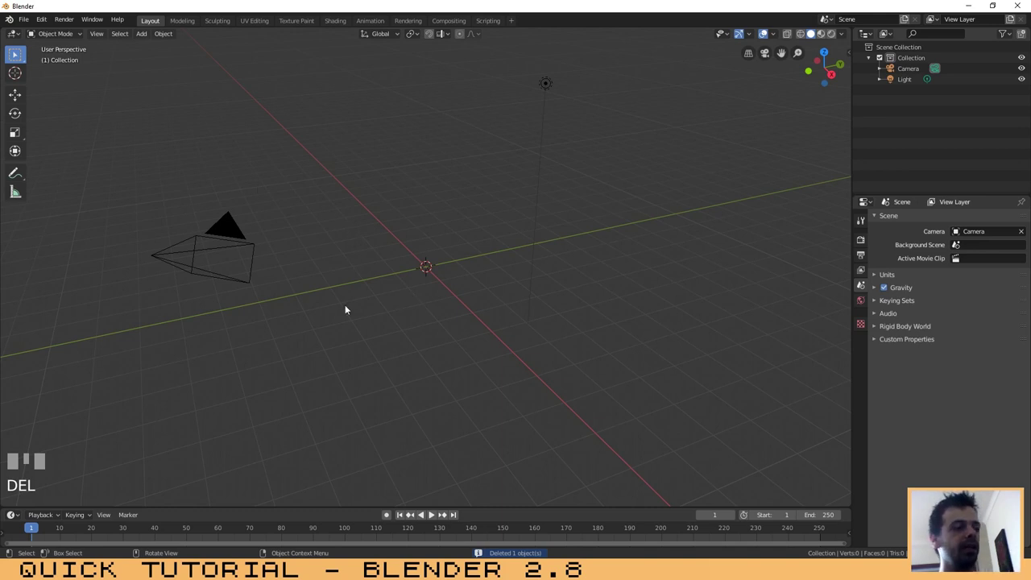
- Add a mesh plane at the origin and scale it uniformly to 5.484
key(shift+a)
mouse_move(343, 305)
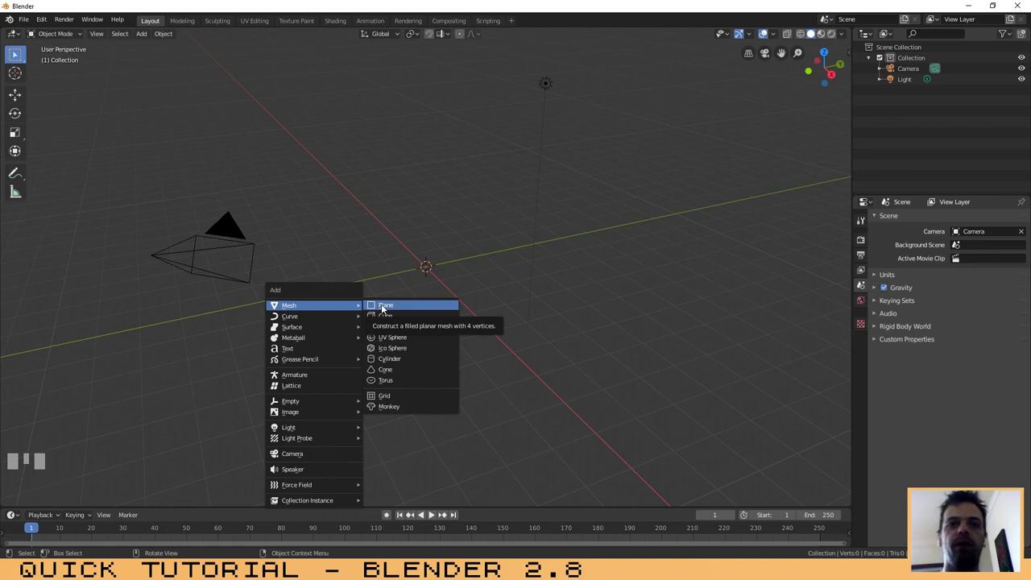
click(384, 306)
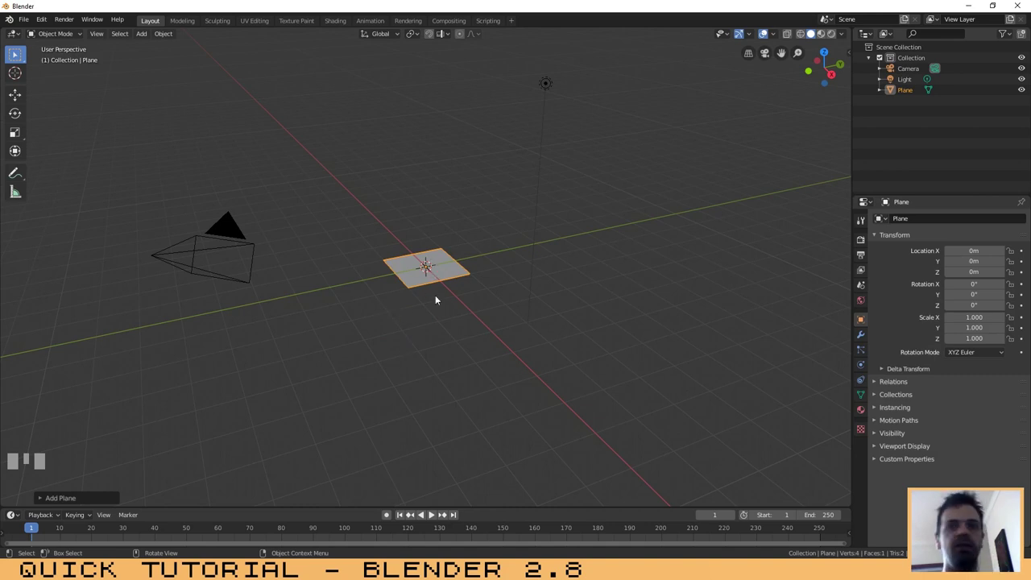
key(s)
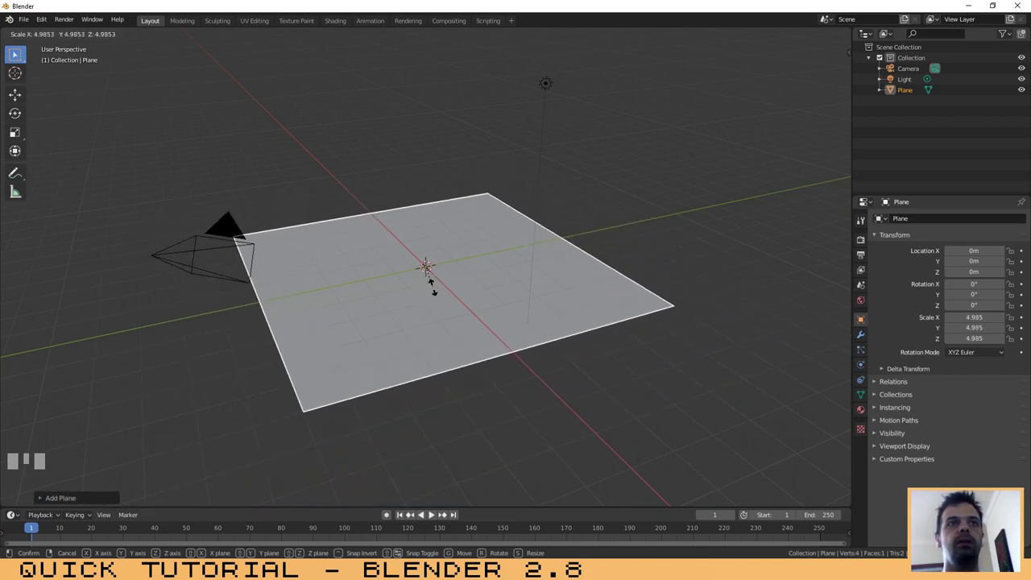
click(484, 352)
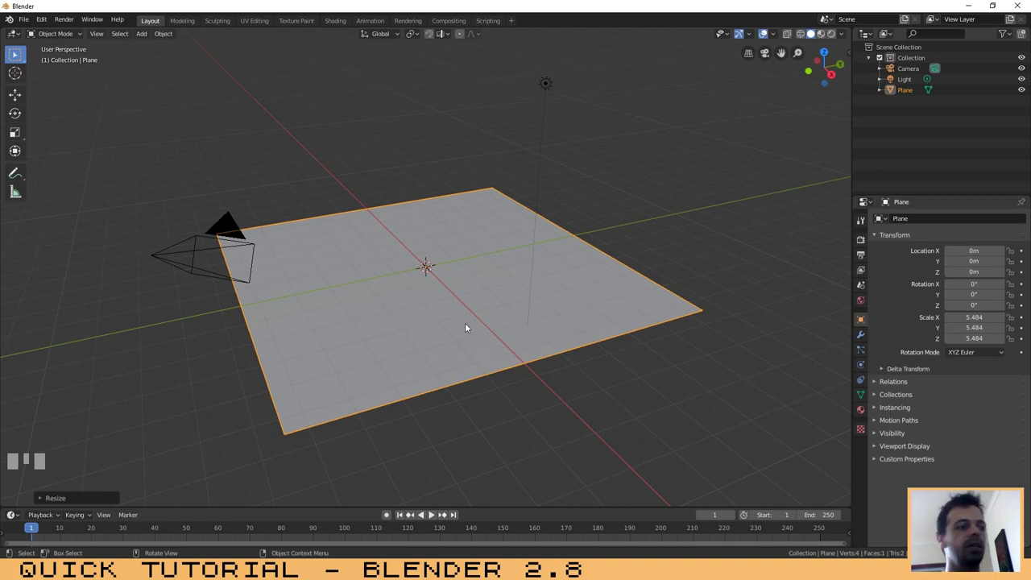
- Subdivide the plane's mesh with 50 cuts into a 2,601-face grid, then return to Object Mode
key(Tab)
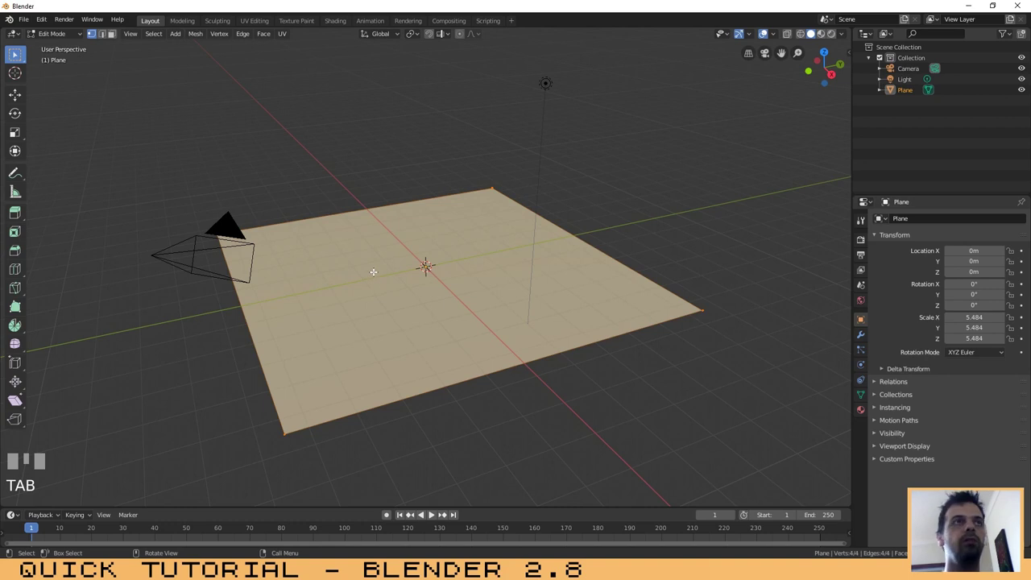
right_click(381, 269)
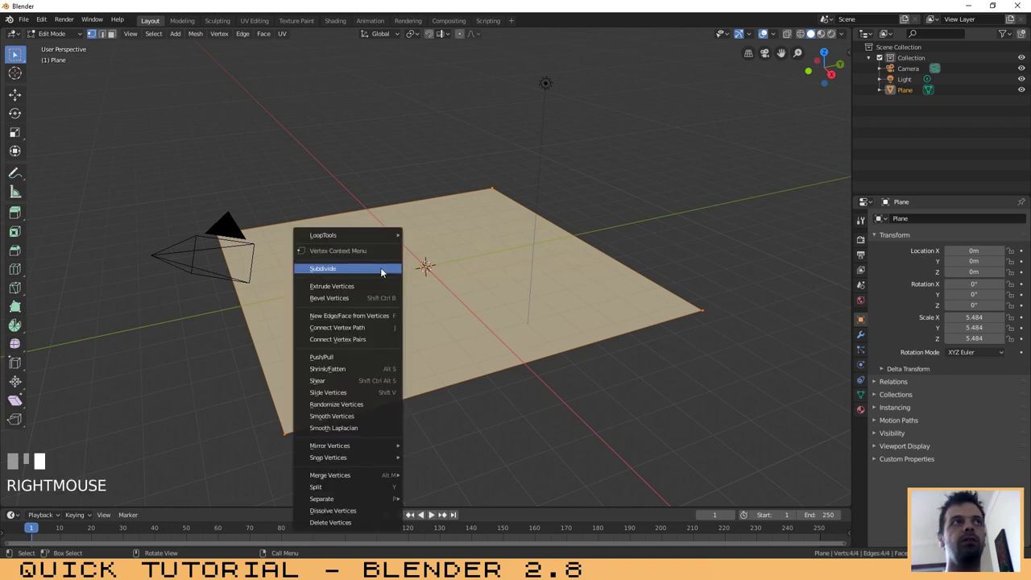
click(336, 269)
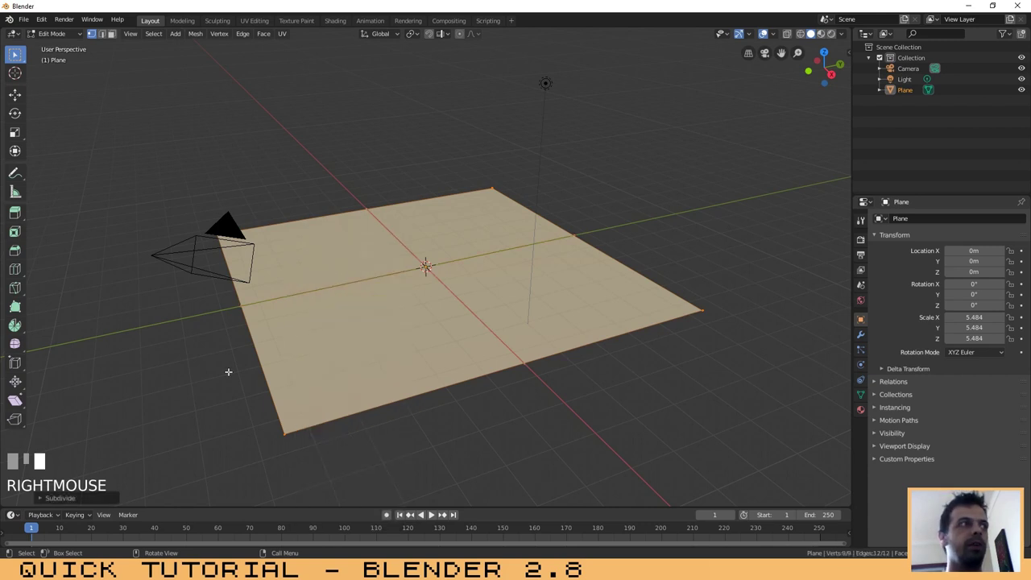
click(48, 497)
click(151, 422)
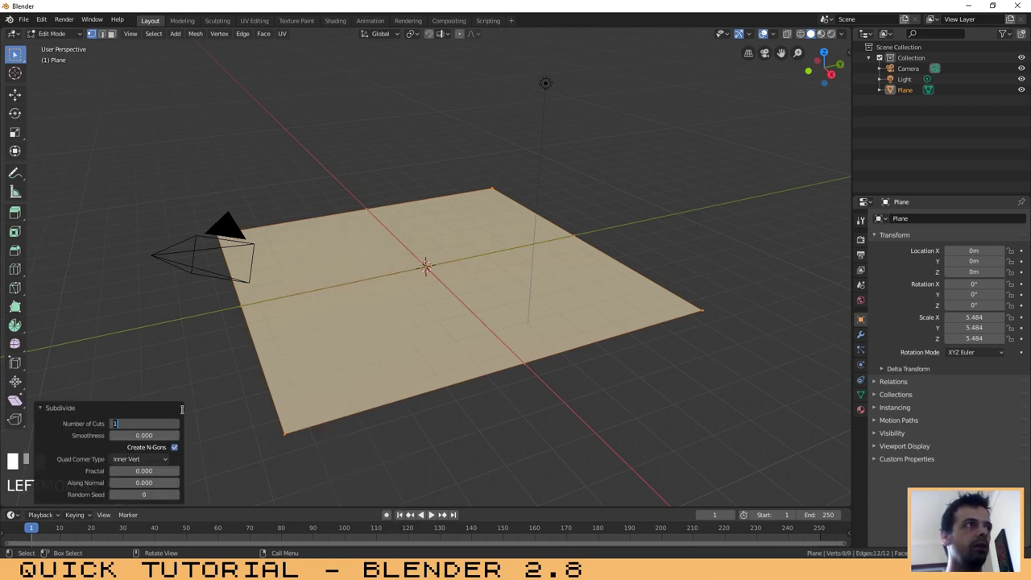
text(50)
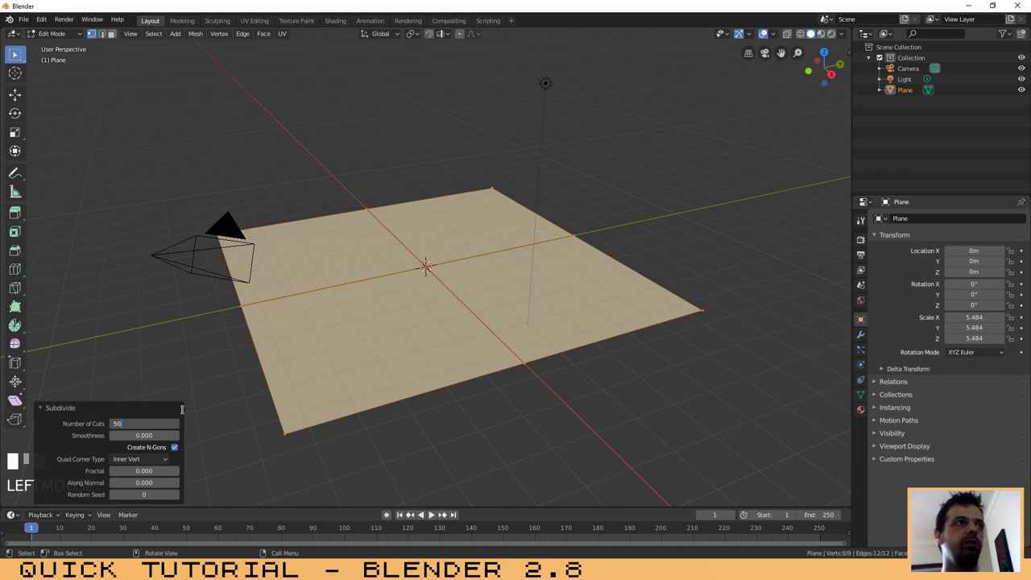
key(Return)
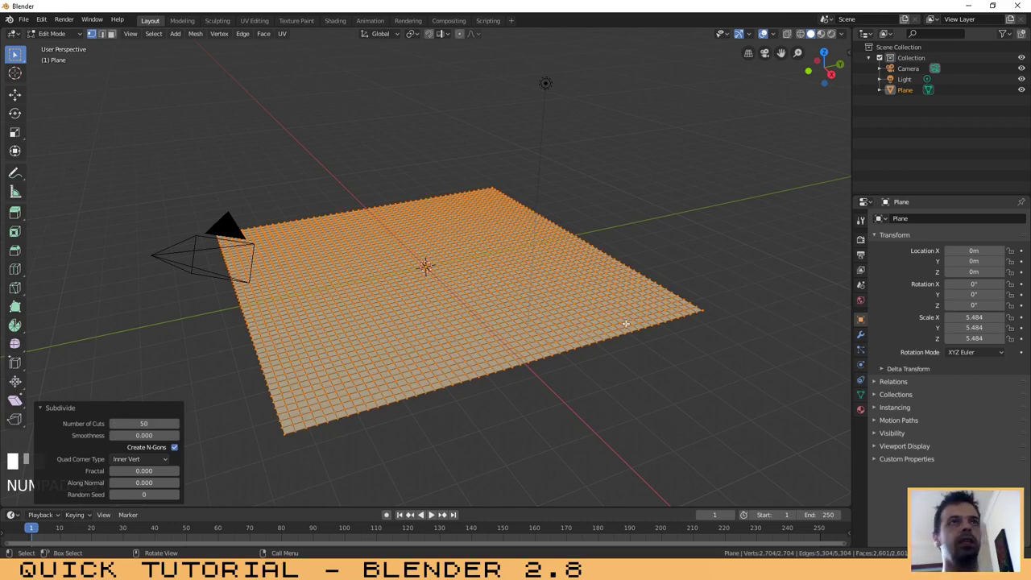
key(Tab)
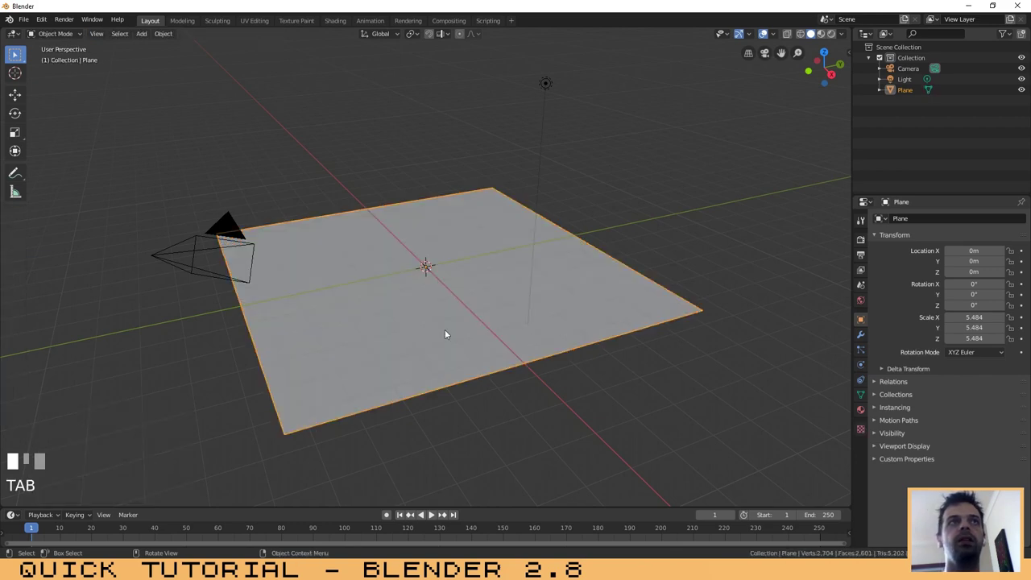
- Reselect the plane and show its Physics properties
click(698, 226)
click(545, 83)
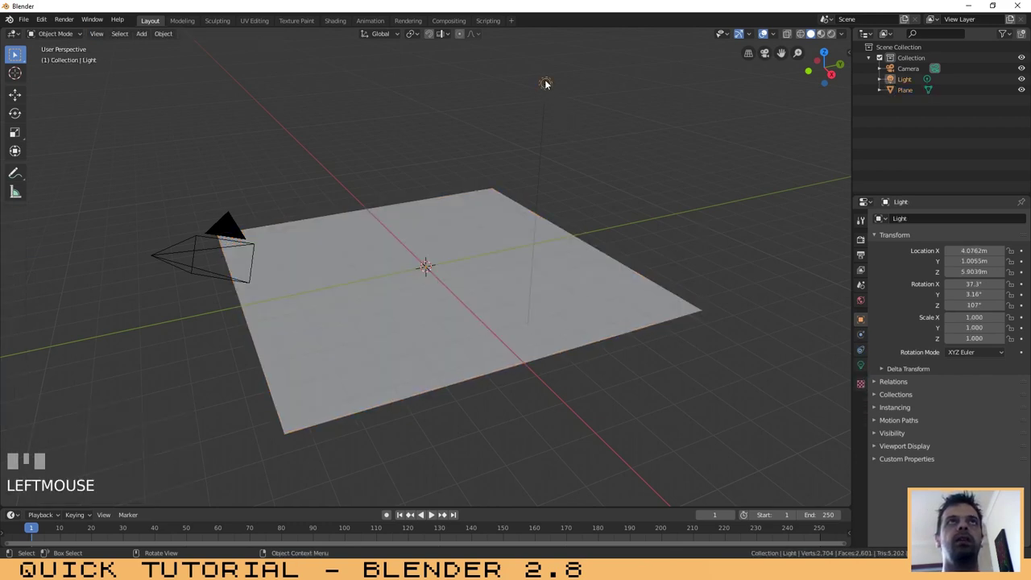
click(678, 226)
click(580, 288)
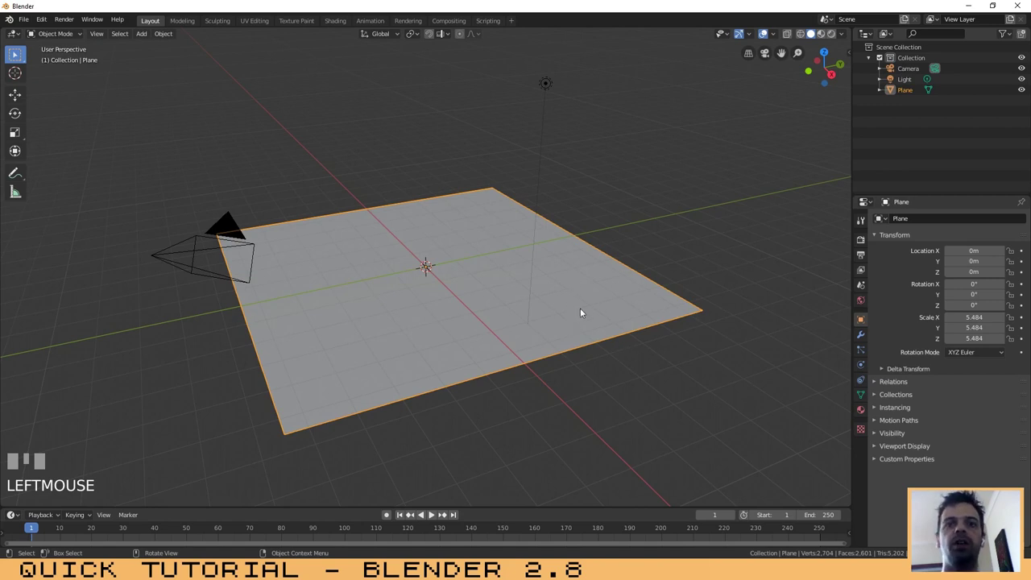
click(862, 365)
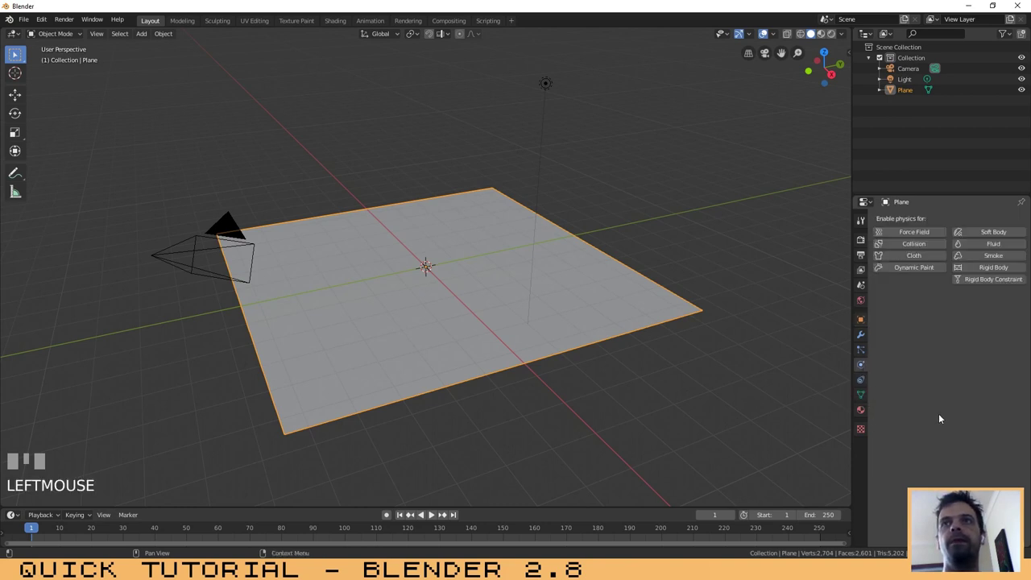
- Enable Dynamic Paint on the plane and add a Canvas
click(901, 267)
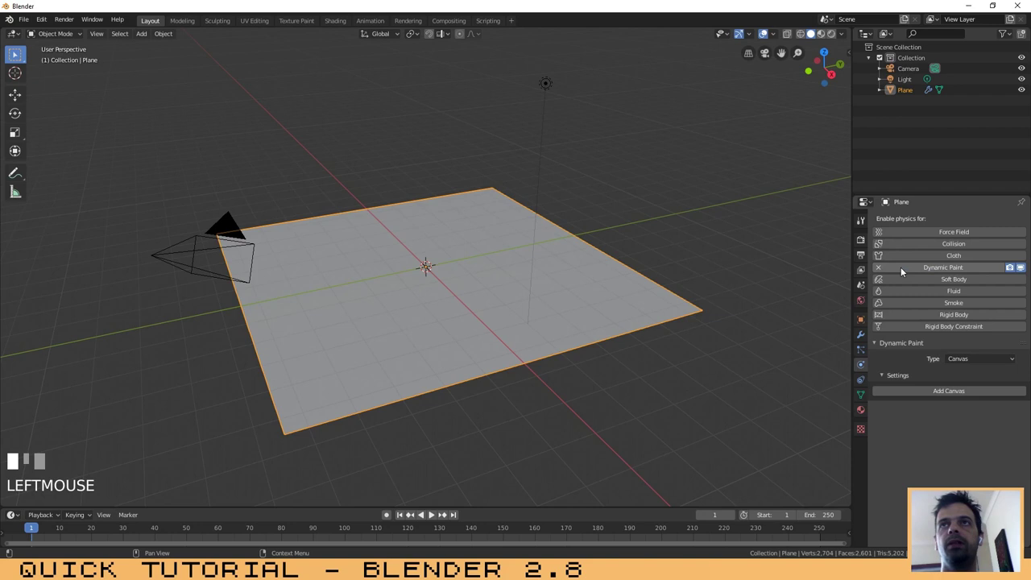
click(966, 359)
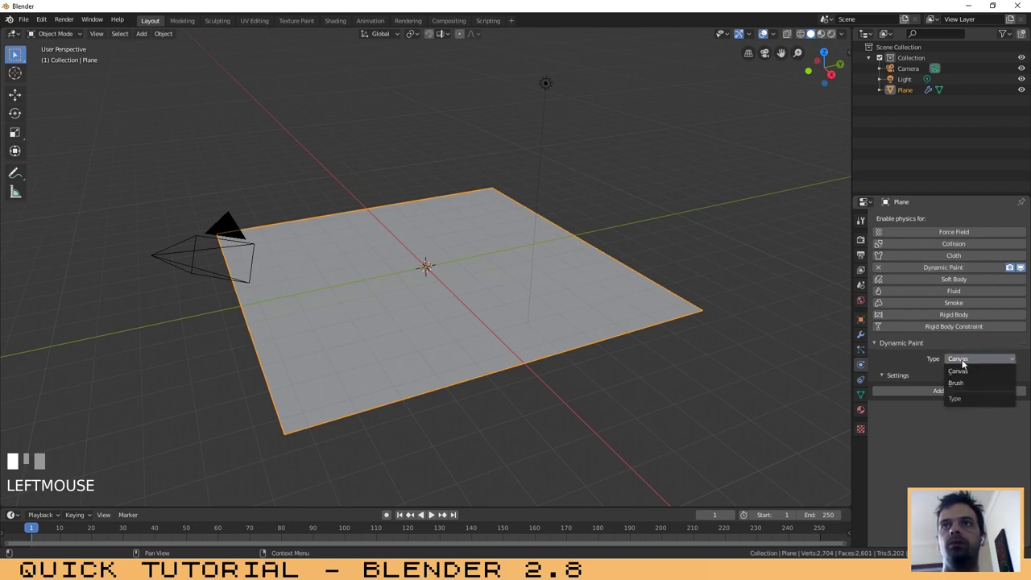
click(964, 370)
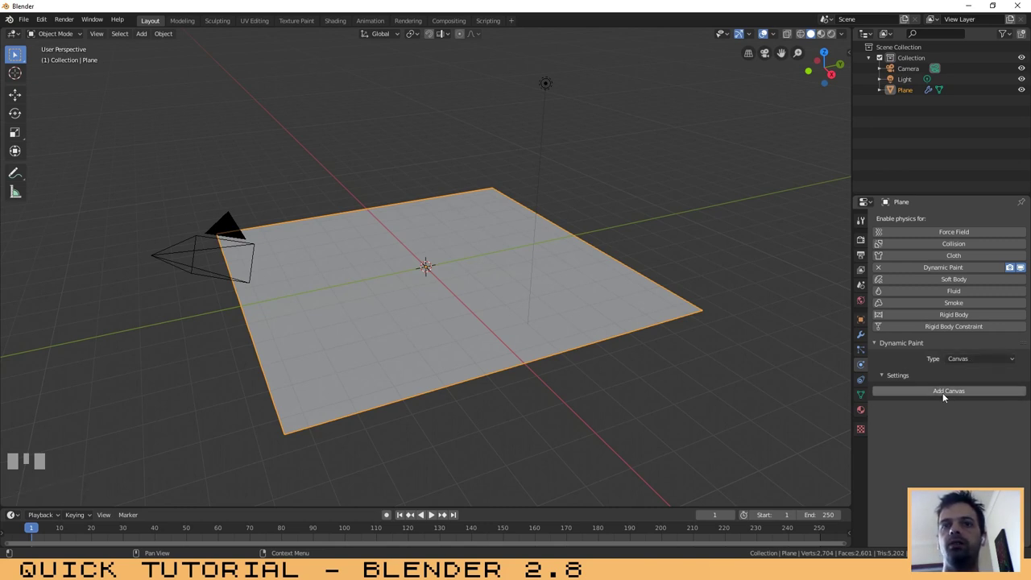
click(942, 392)
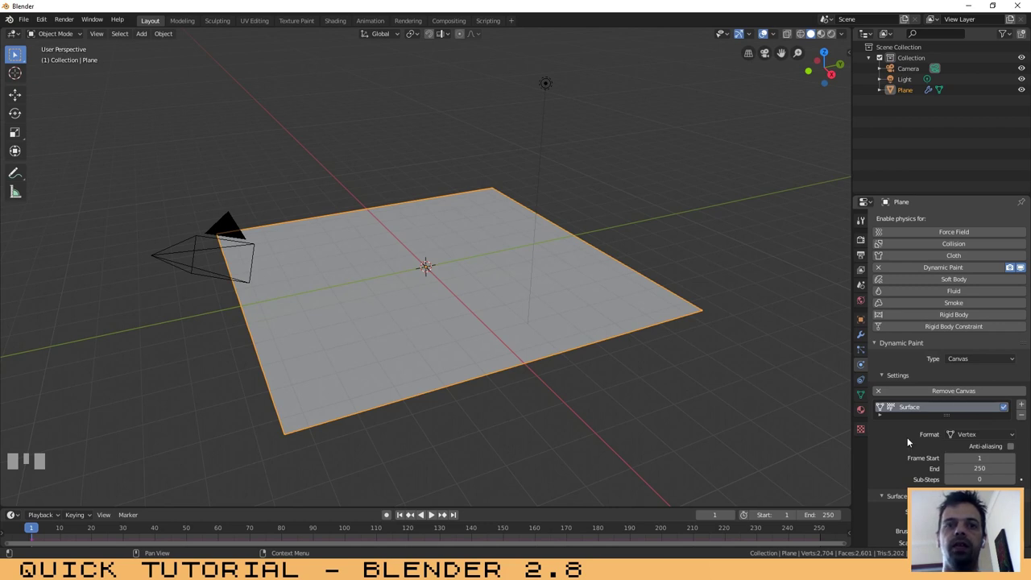
- Turn on anti-aliasing for the canvas and set its surface type to Waves
click(1012, 448)
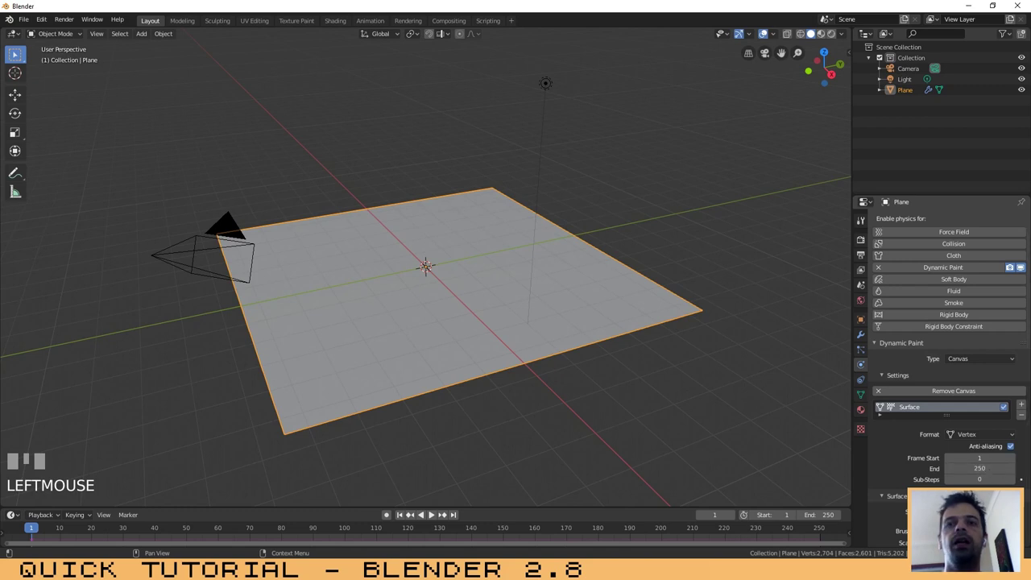
click(975, 512)
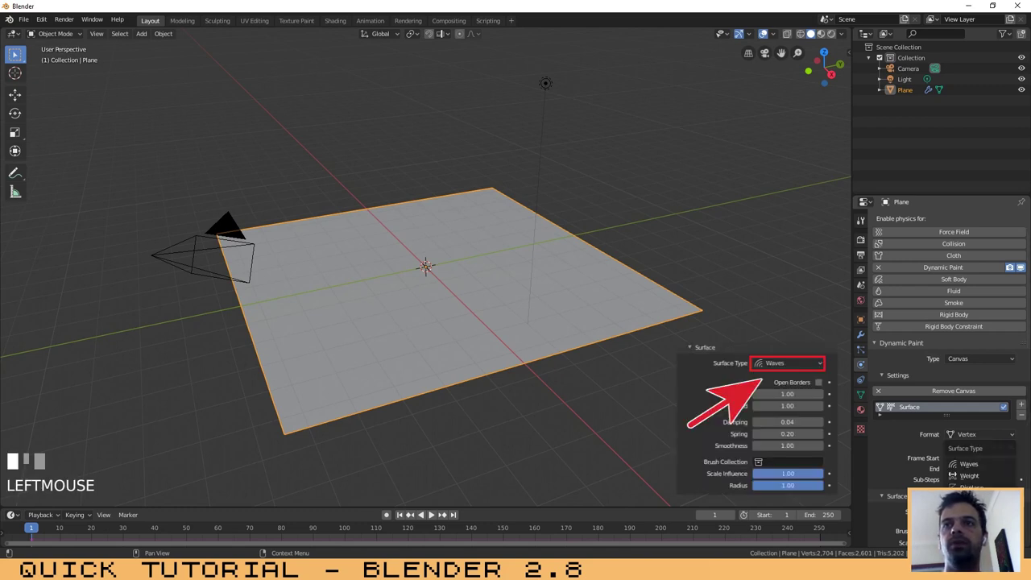
click(973, 466)
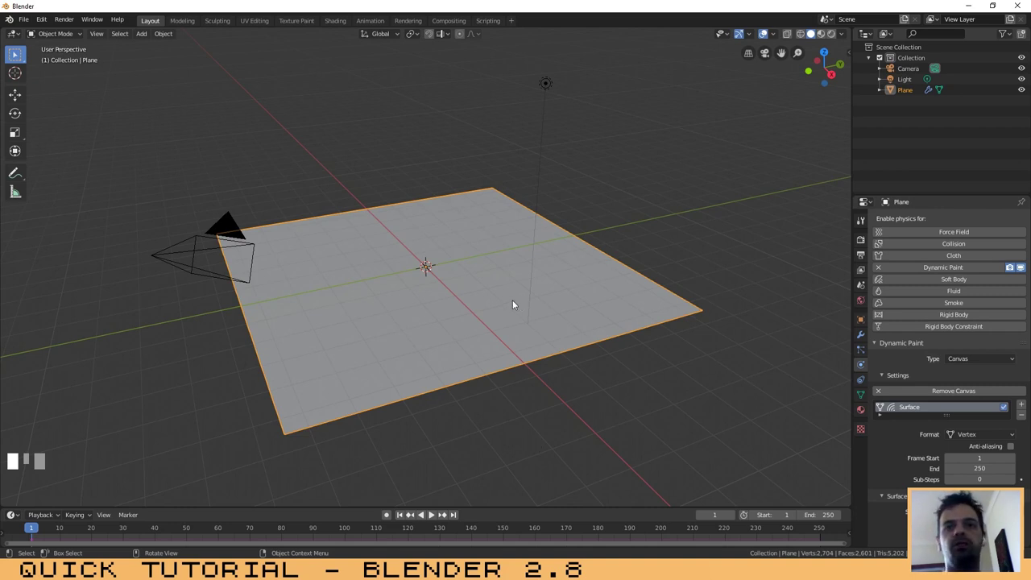
- Add a UV sphere (32 segments, 16 rings, 1 m radius) at the scene origin
key(shift+a)
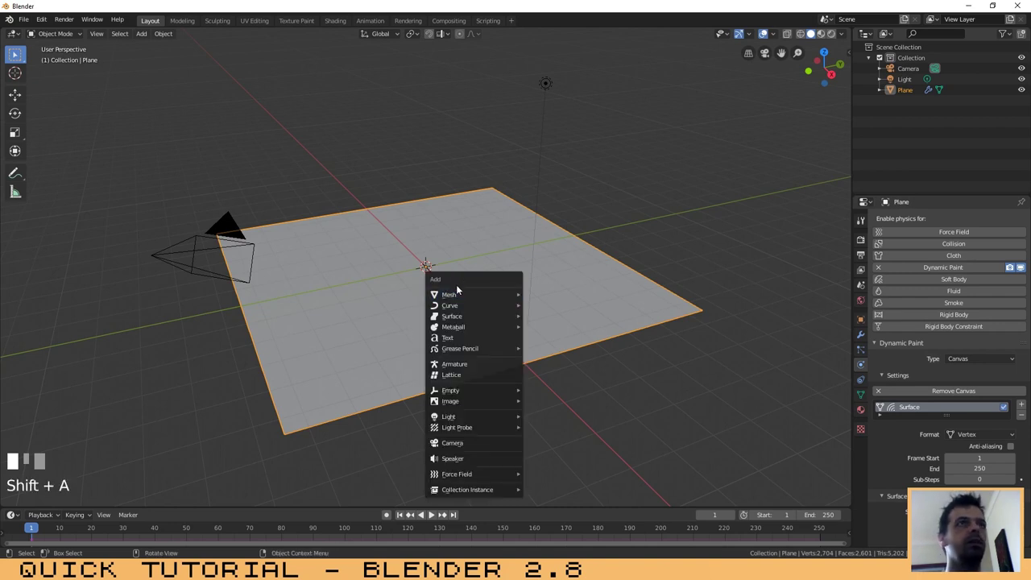
mouse_move(463, 295)
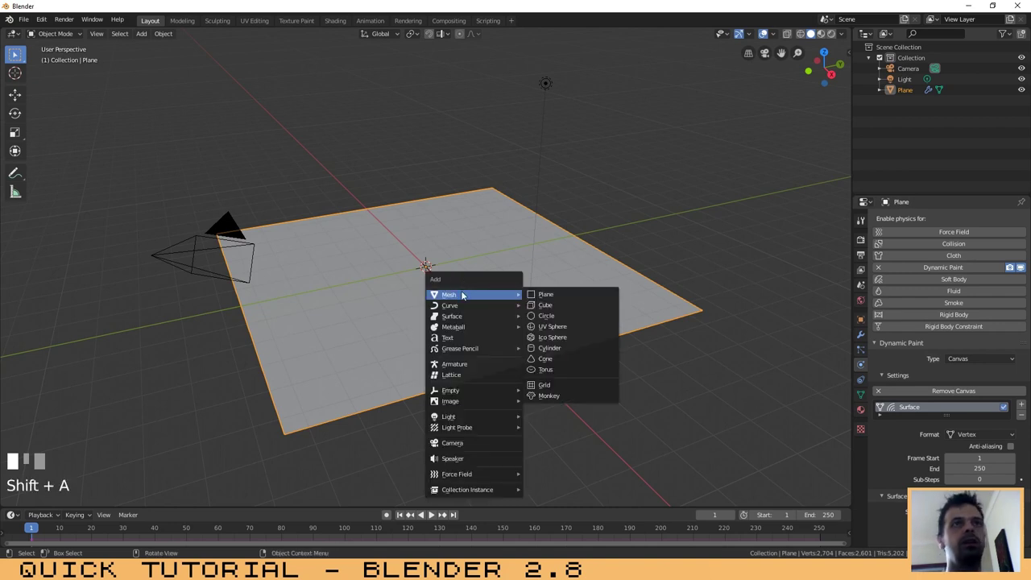
click(554, 327)
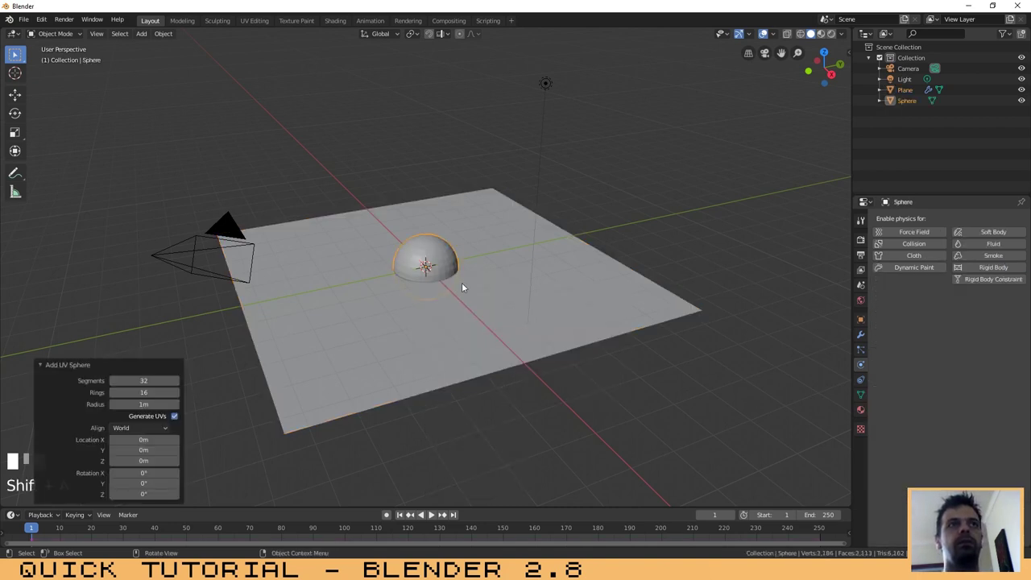
- Enable Dynamic Paint on the sphere as a Brush painting from Mesh Volume
click(860, 366)
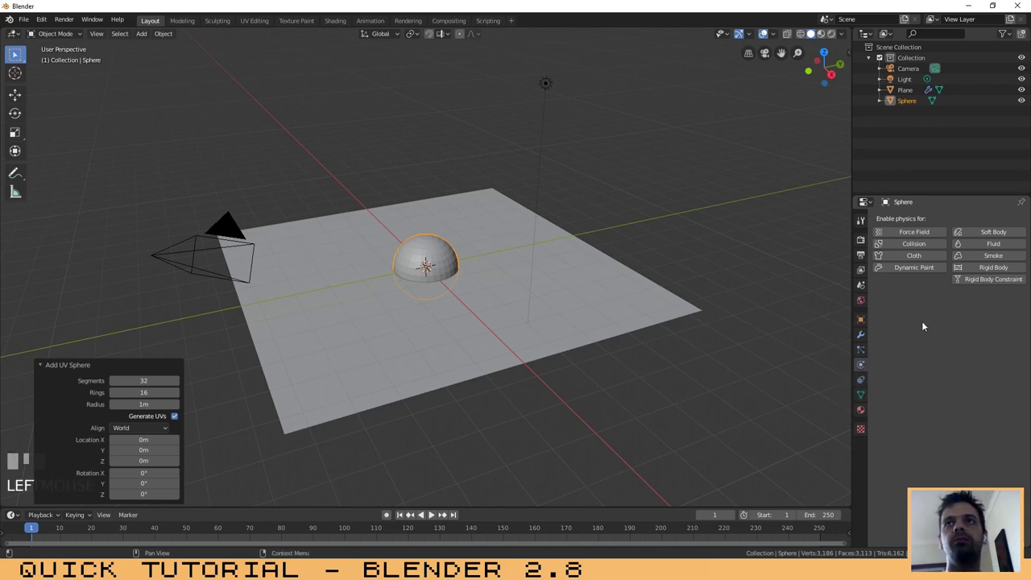
click(905, 268)
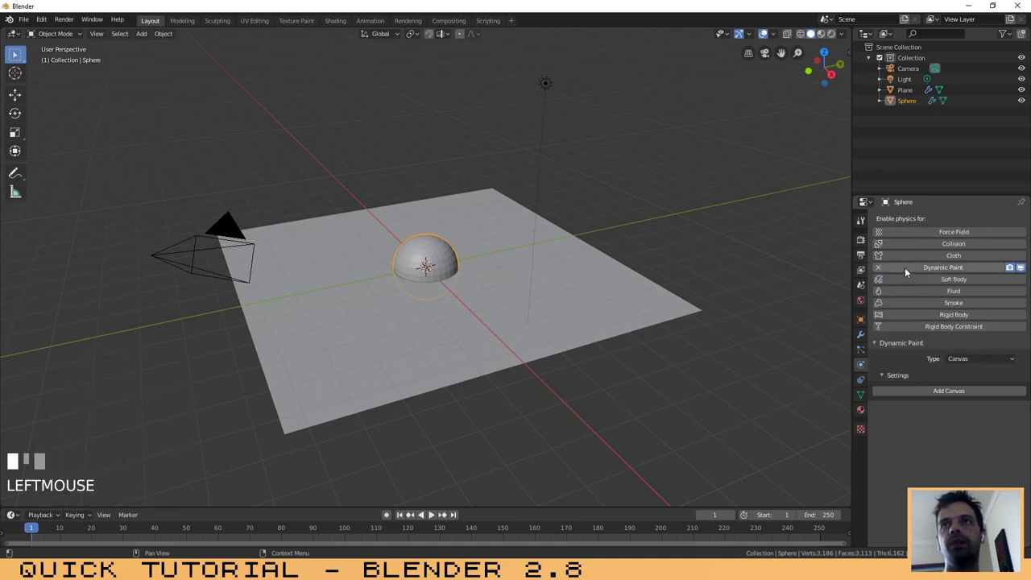
click(971, 360)
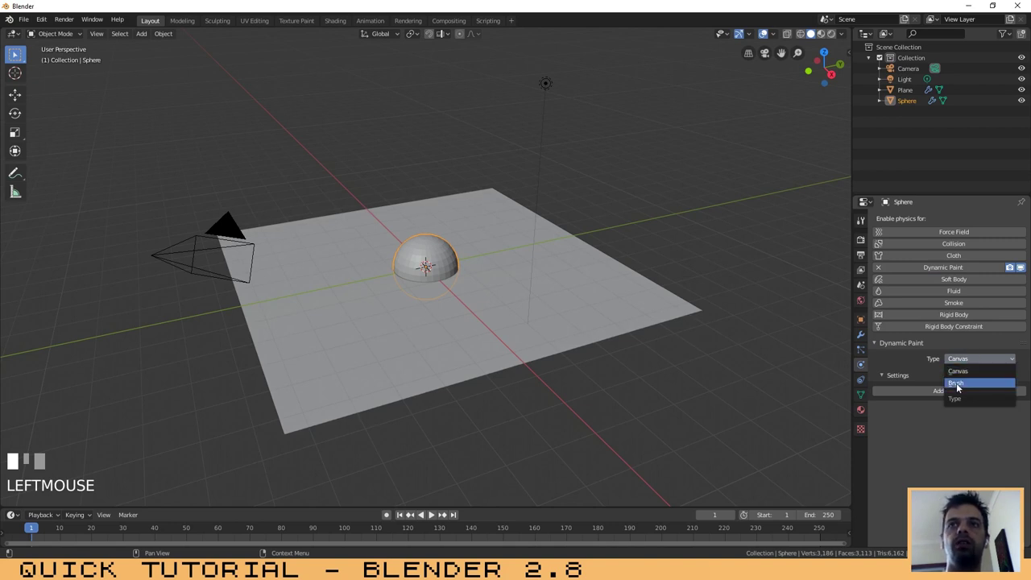
click(957, 385)
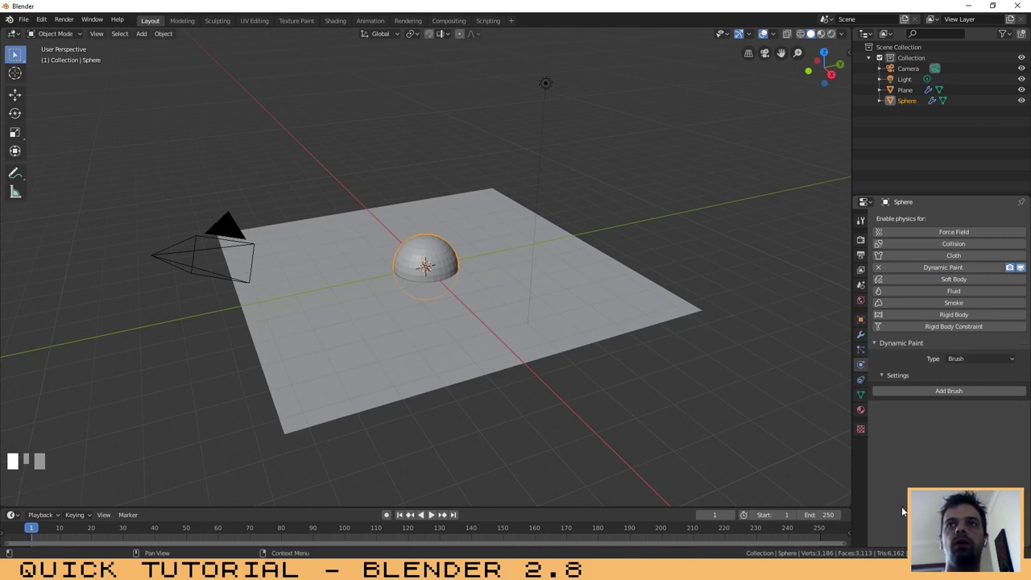
click(924, 392)
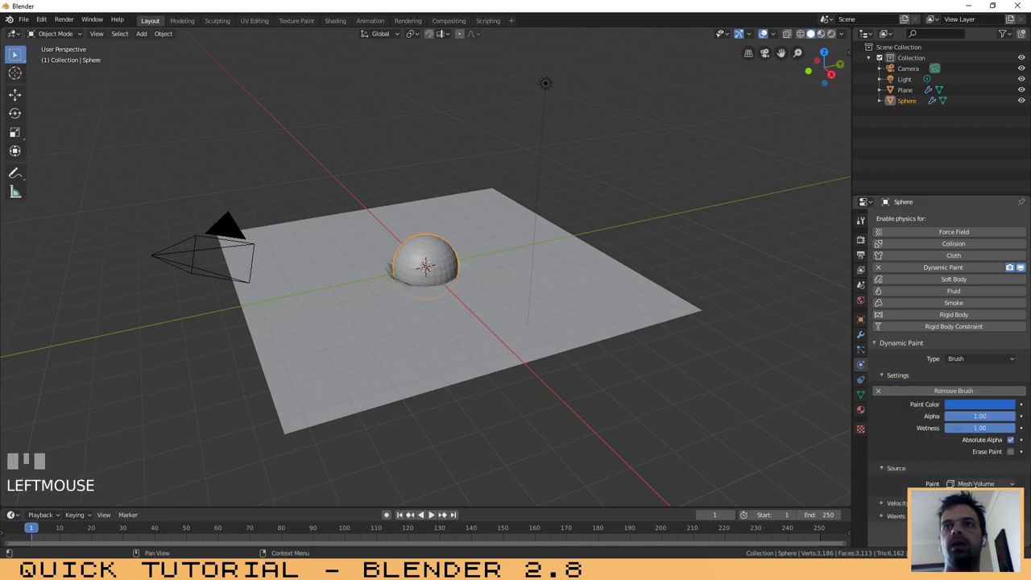
click(977, 483)
click(991, 480)
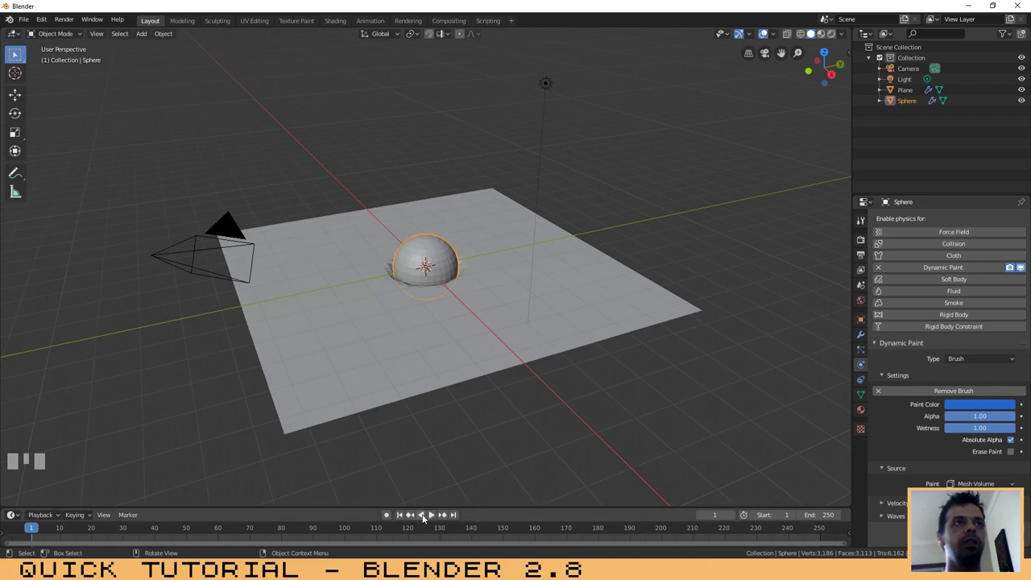
- During playback, resize the sphere and move it through the plane to 0.553, 0.857, -0.32
key(space)
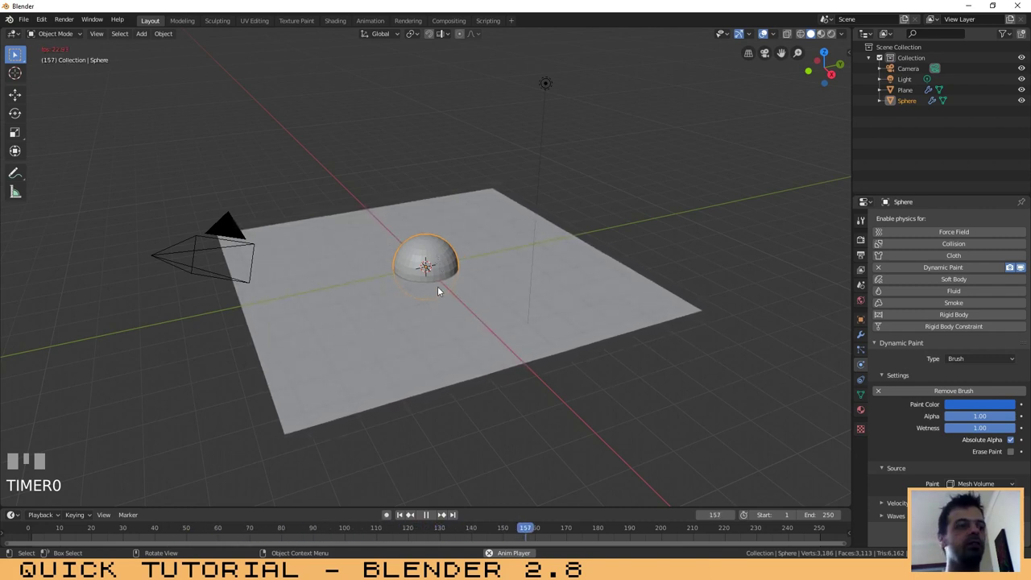
key(s)
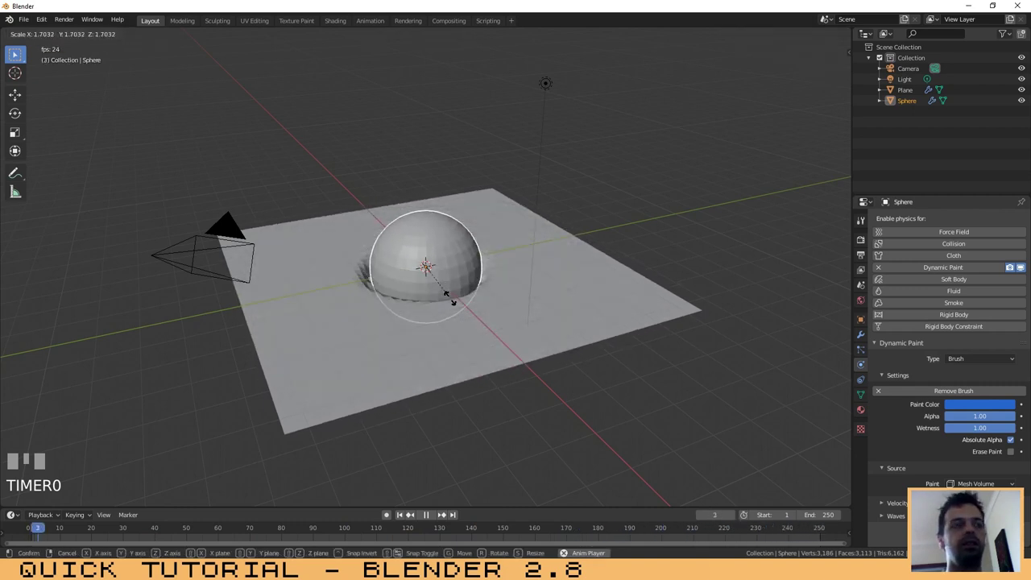
click(448, 296)
key(g)
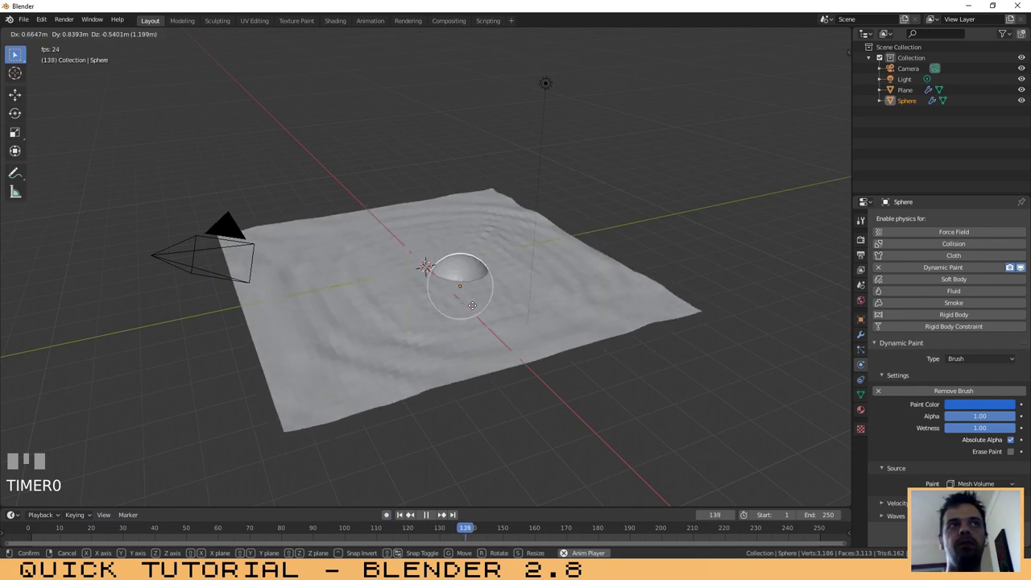
click(473, 303)
key(space)
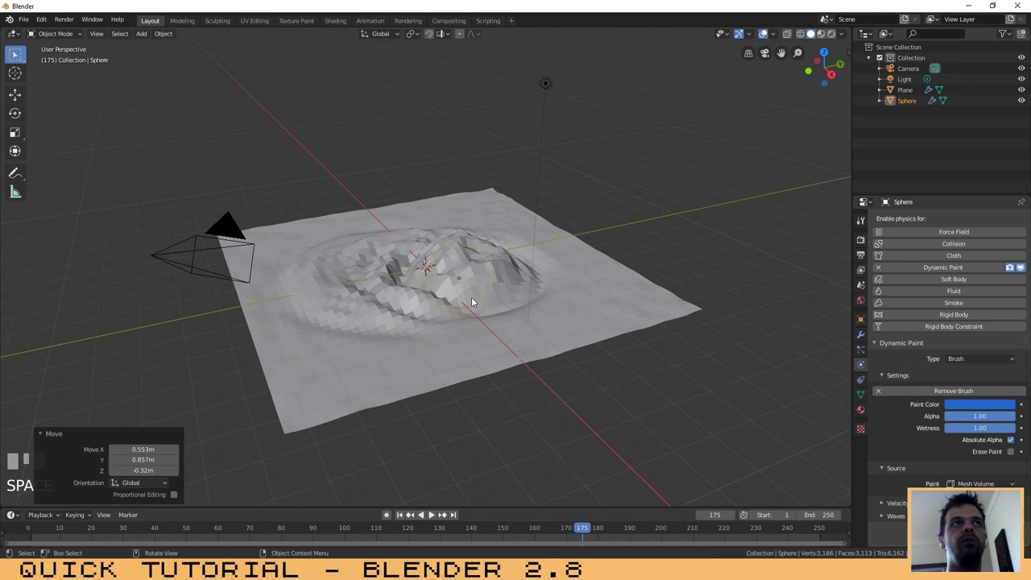